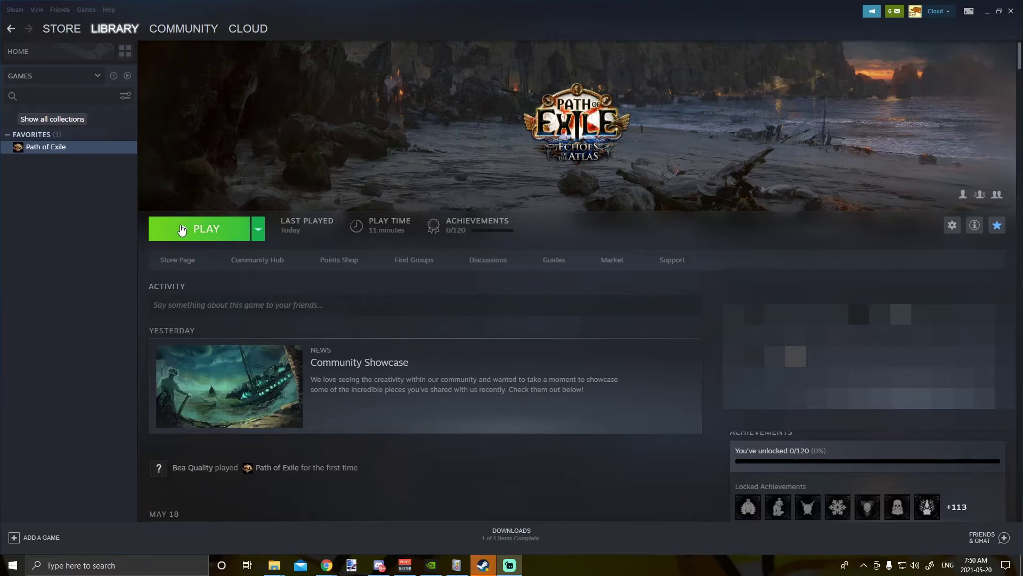
# Step: Press PLAY on the Path of Exile library page in Steam to try launching the game
pyautogui.click(181, 229)
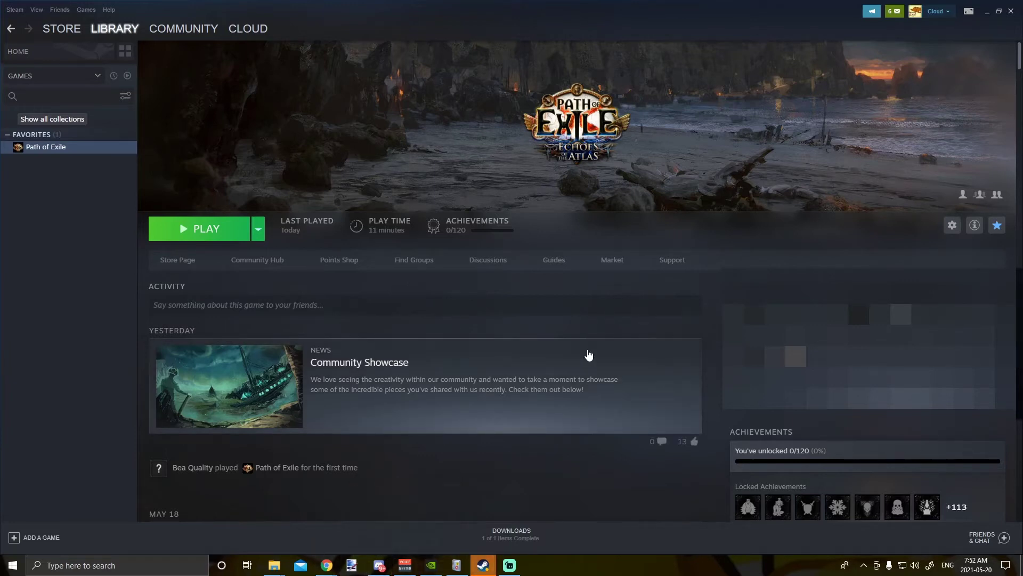
# Step: Launch Command Prompt as administrator from a cmd Start search and centre its window
pyautogui.press('super')
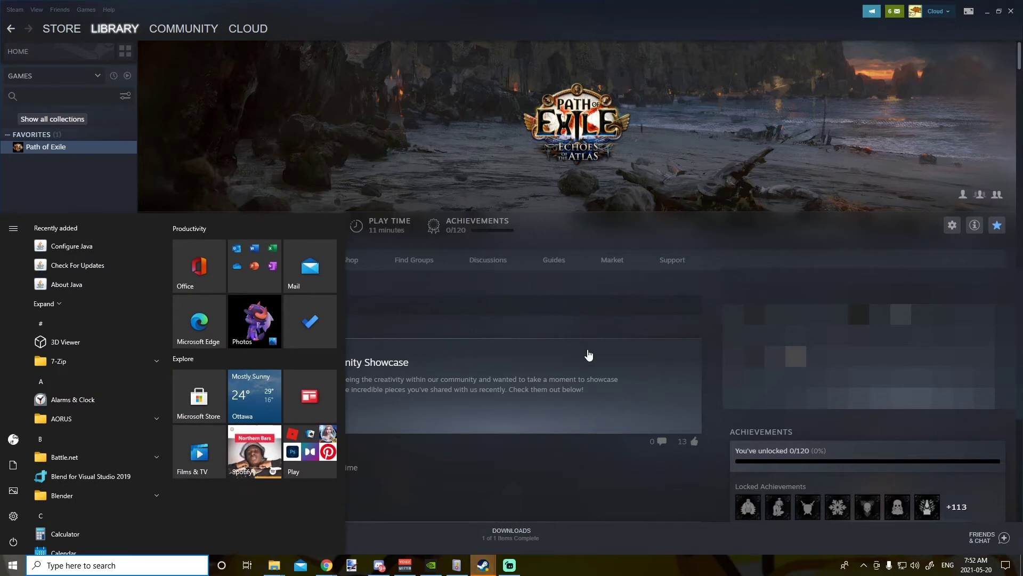
pyautogui.write('cmd')
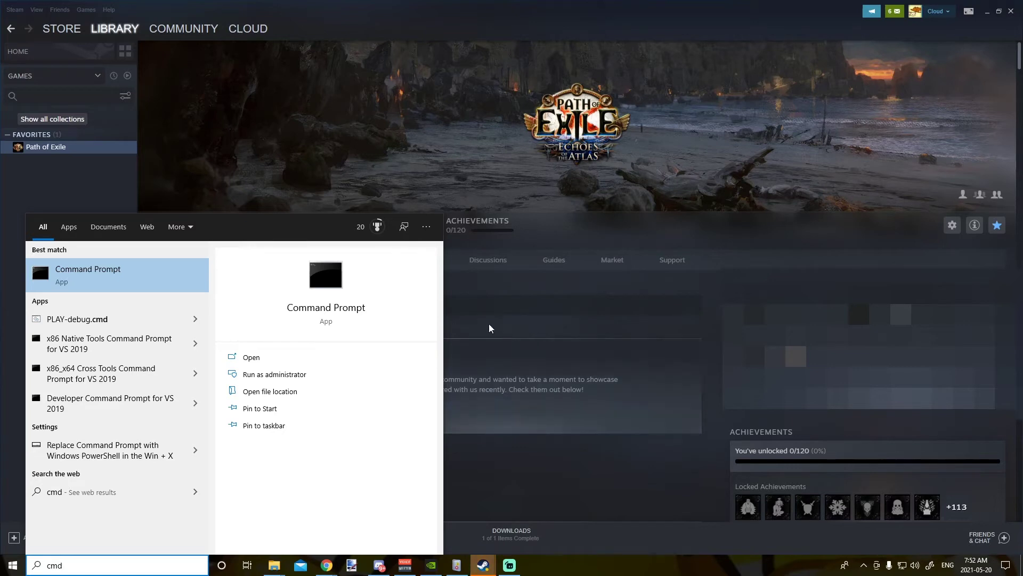
pyautogui.rightClick(159, 280)
pyautogui.click(178, 286)
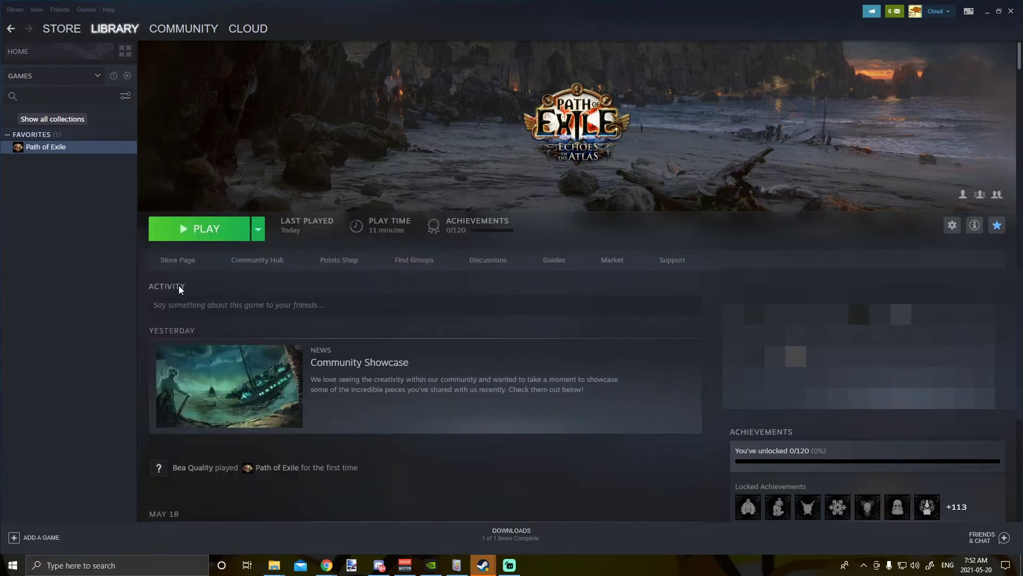
pyautogui.moveTo(255, 66); pyautogui.dragTo(542, 145)
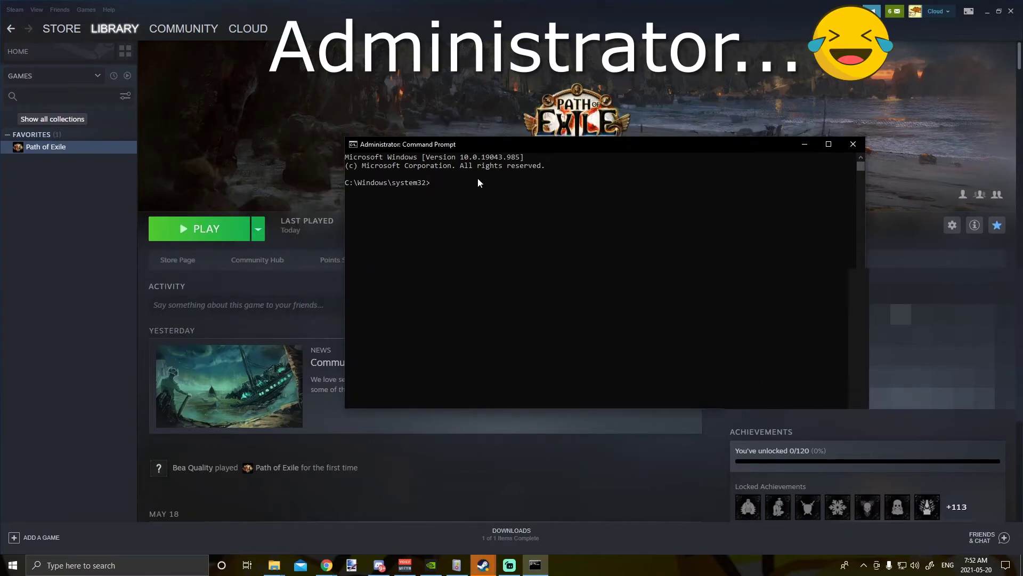
# Step: Enter 'net stop winmgmt' at the administrator prompt without running it
pyautogui.click(479, 200)
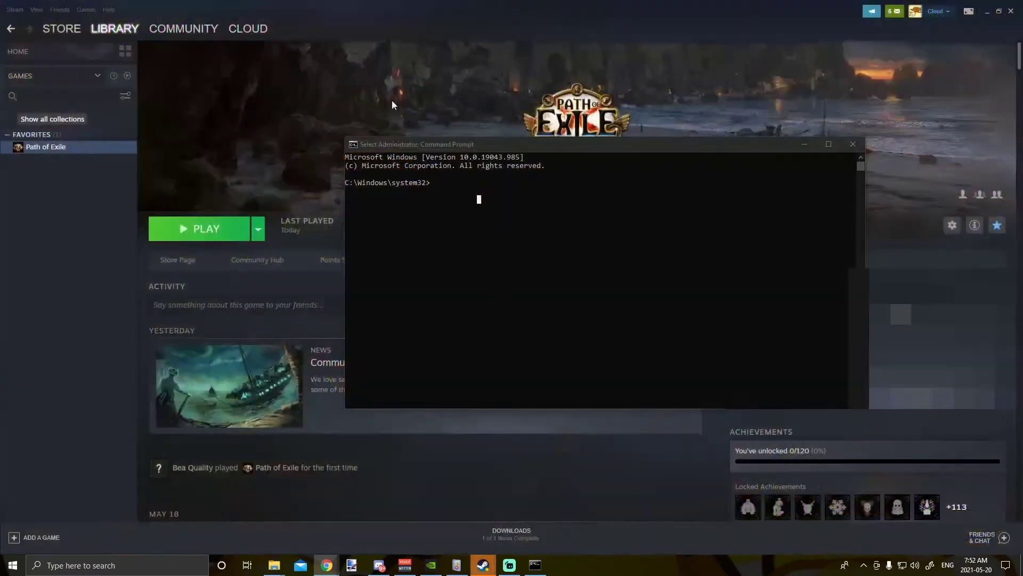
pyautogui.click(709, 231)
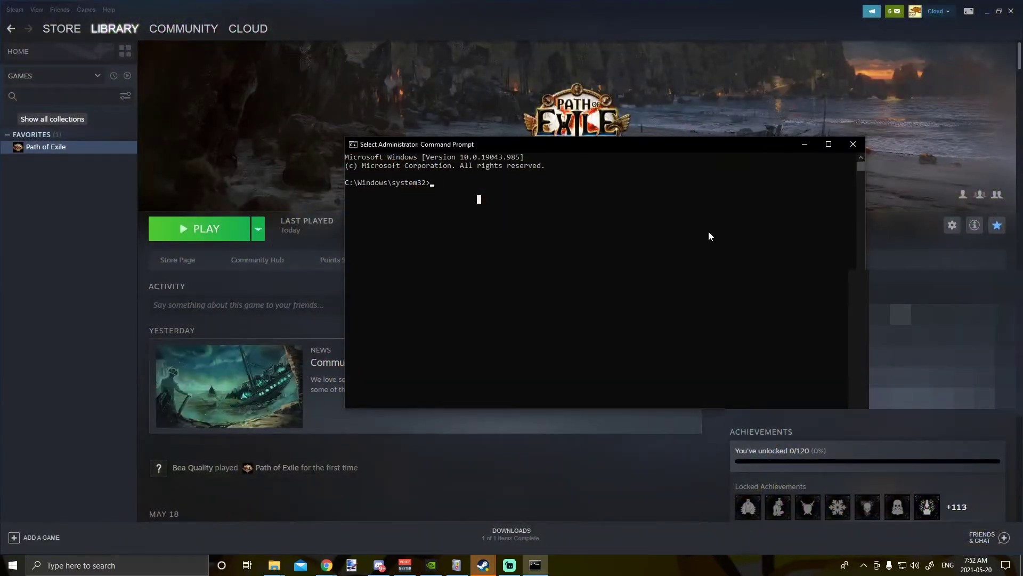
pyautogui.write('net stop')
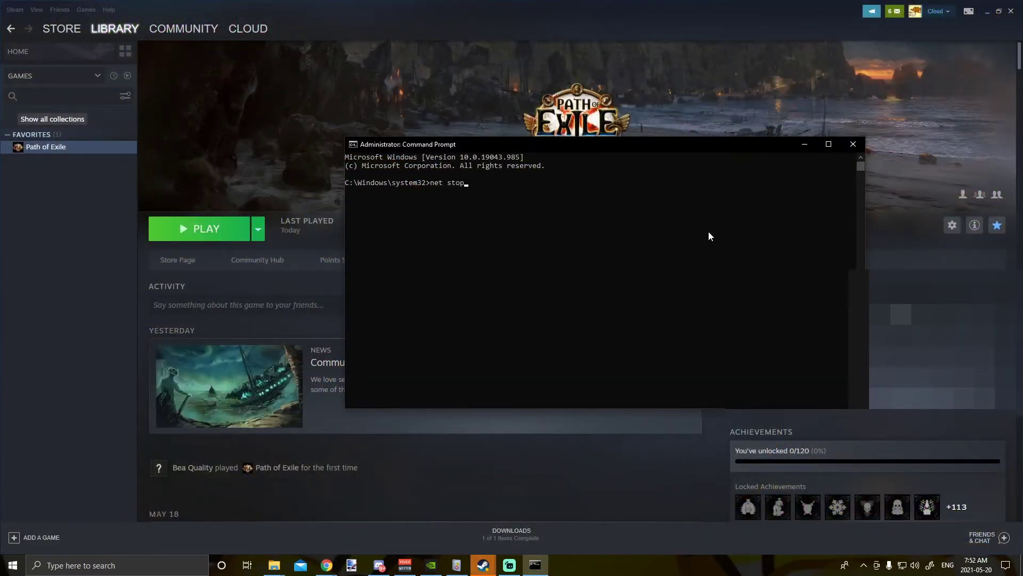
pyautogui.write(' winmgmt')
pyautogui.click(326, 565)
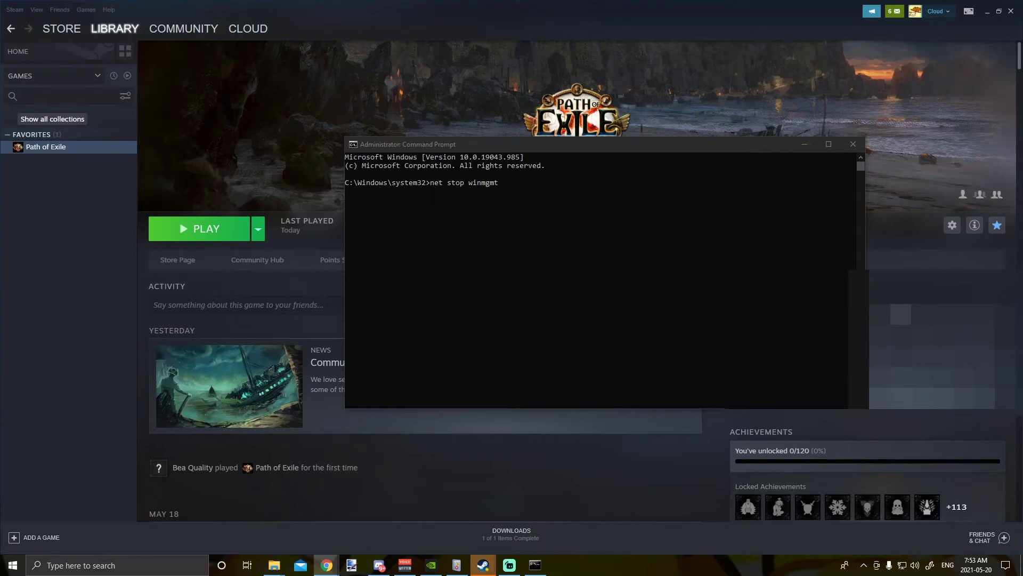
pyautogui.click(524, 255)
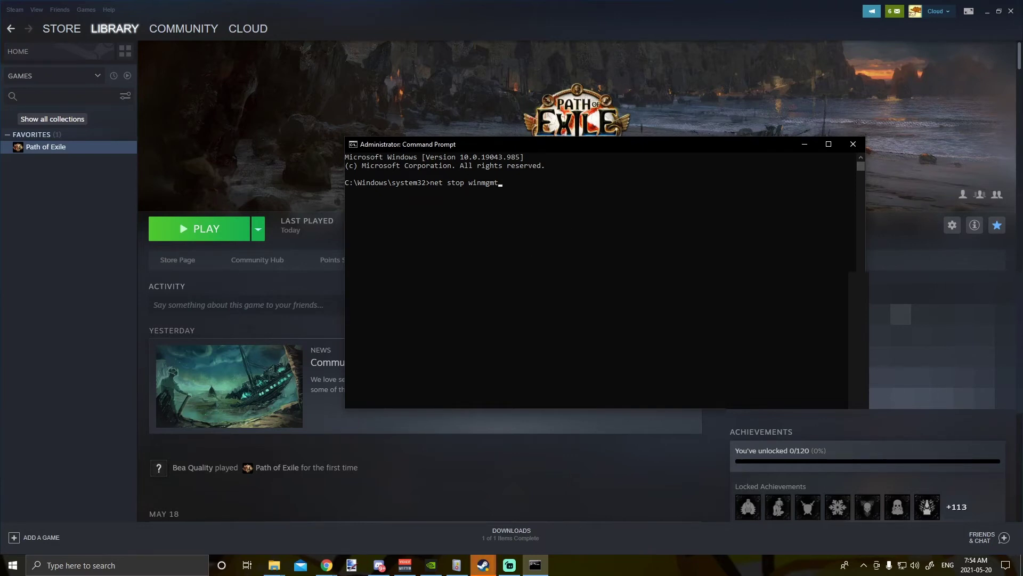
pyautogui.click(252, 8)
pyautogui.moveTo(252, 8); pyautogui.dragTo(273, 18)
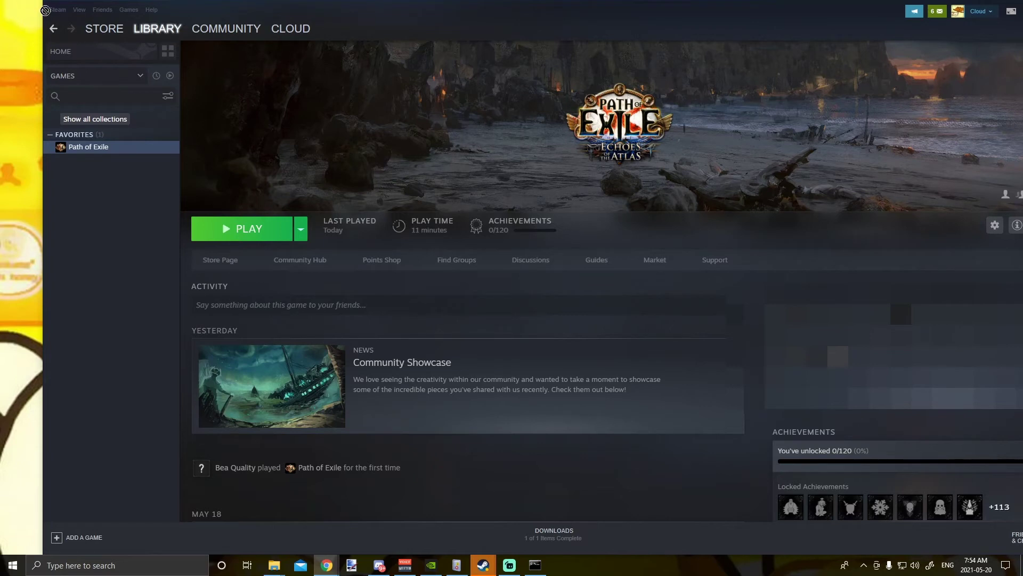
pyautogui.click(25, 27)
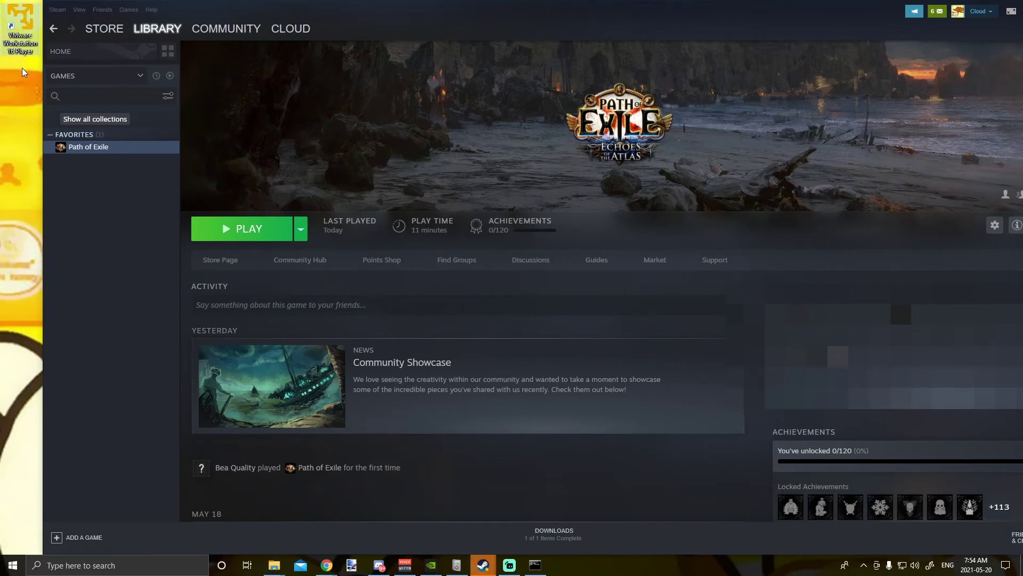
pyautogui.click(22, 68)
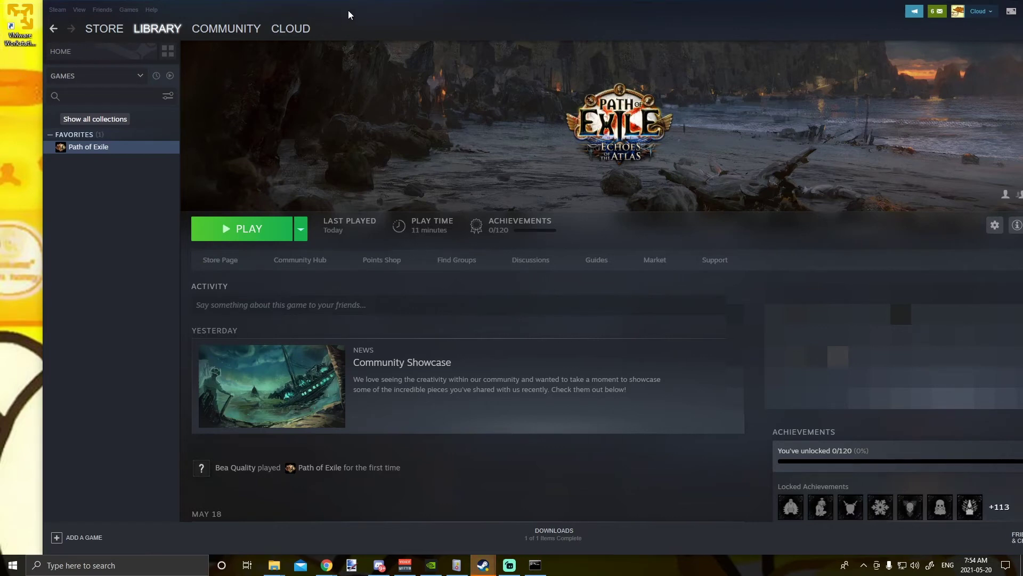
pyautogui.moveTo(347, 11); pyautogui.dragTo(306, 11)
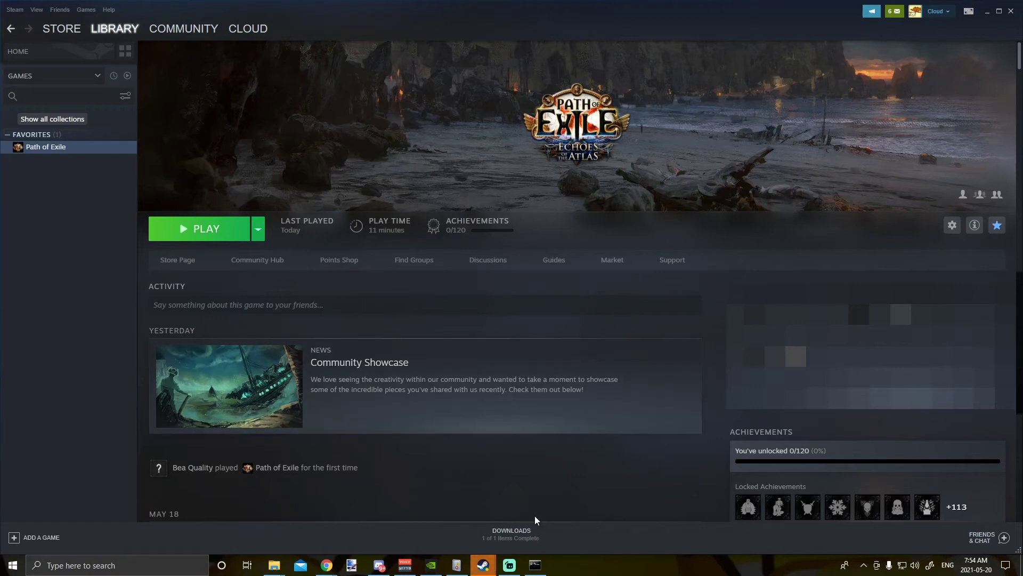
pyautogui.click(535, 565)
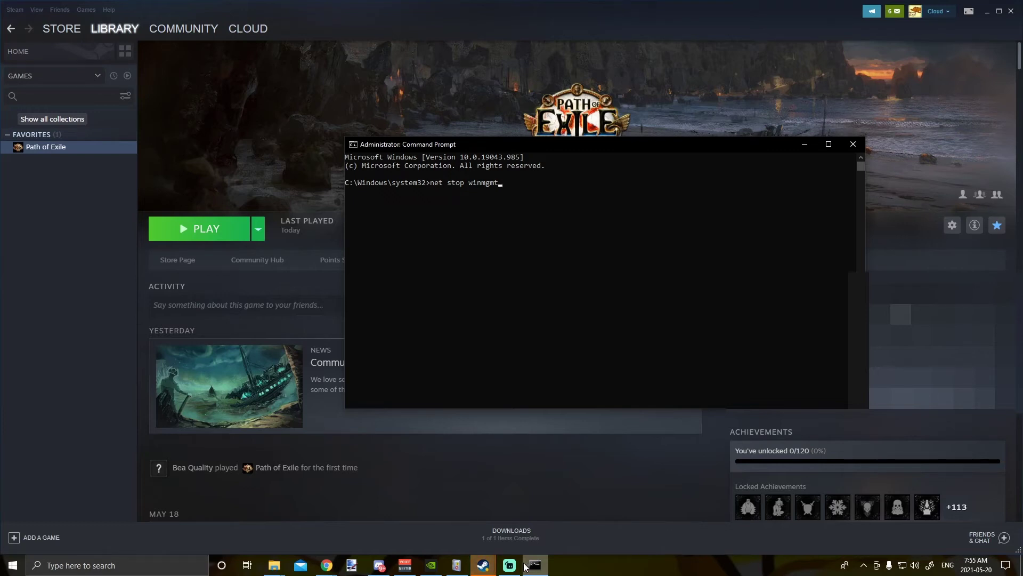
# Step: Run net stop winmgmt to stop the Windows Management Instrumentation service
pyautogui.moveTo(518, 567)
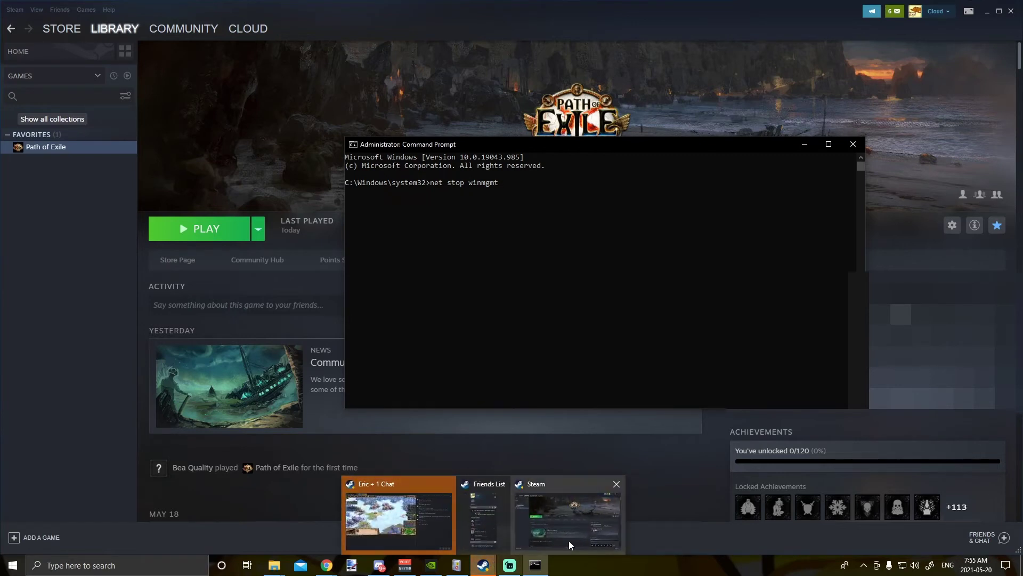
pyautogui.click(551, 207)
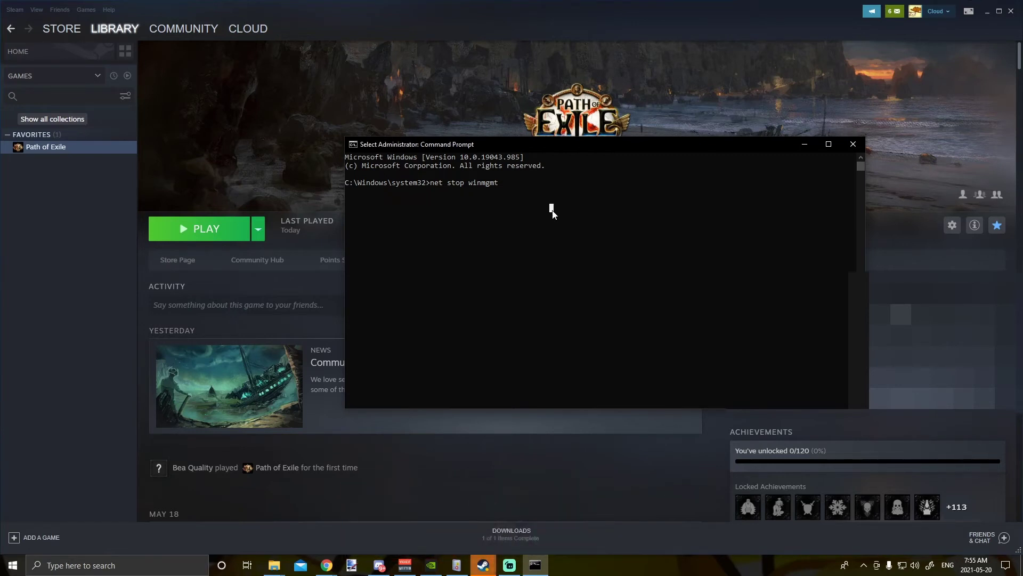
pyautogui.rightClick(552, 211)
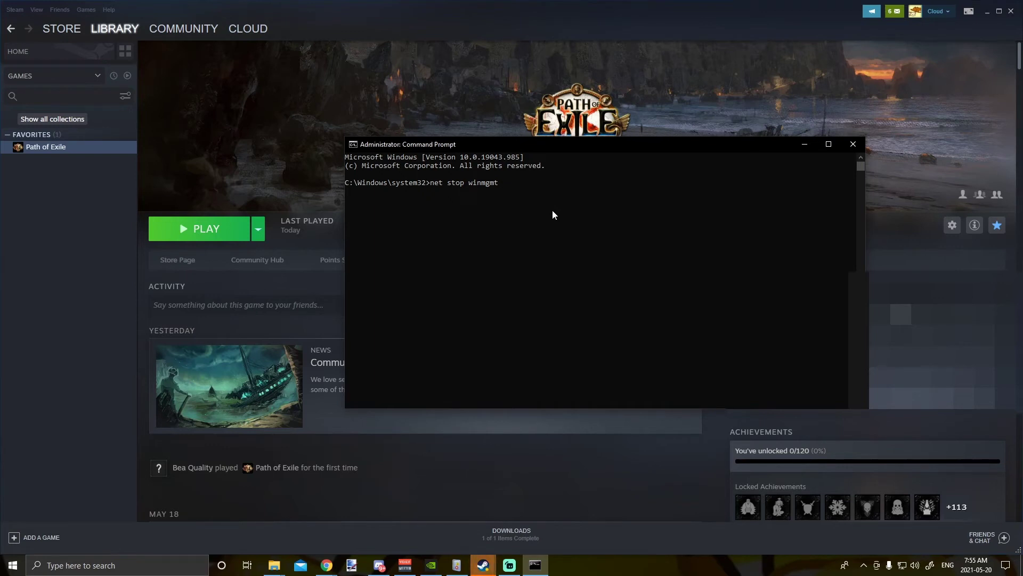
pyautogui.click(577, 208)
pyautogui.press('Return')
pyautogui.press('Return')
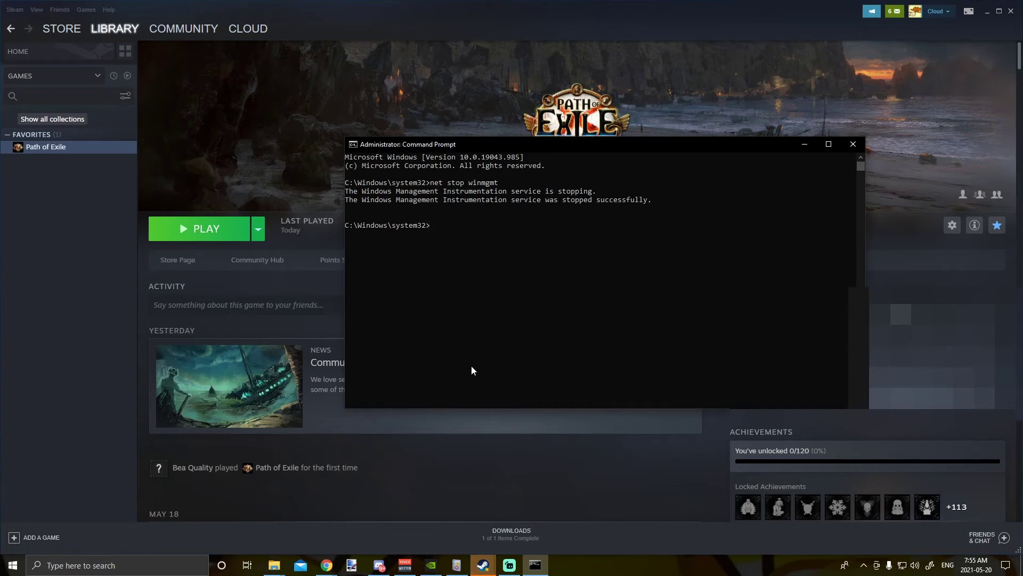
pyautogui.rightClick(268, 569)
# Step: Navigate a new File Explorer window to C:\Windows\System32\wbem
pyautogui.click(278, 511)
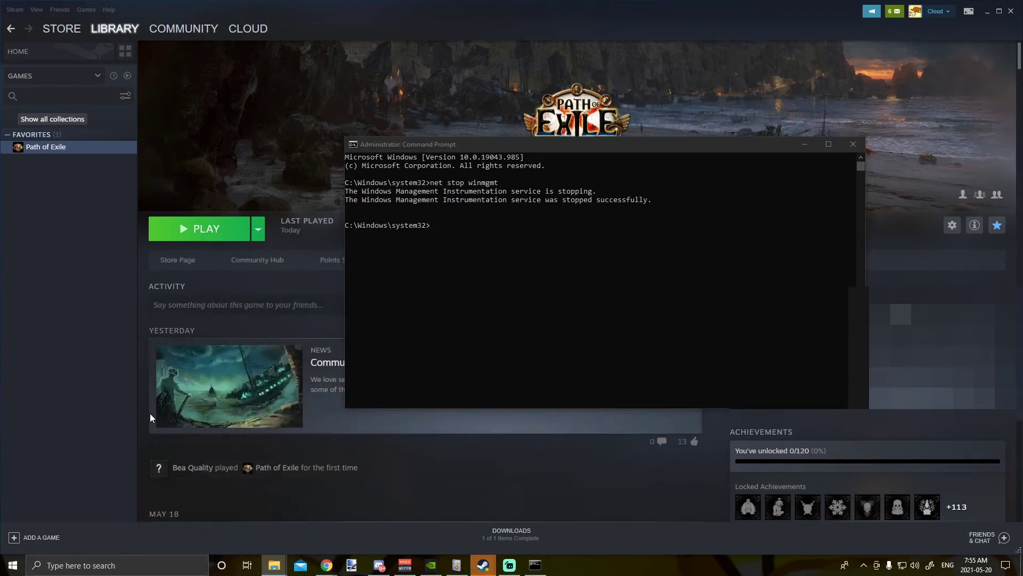
pyautogui.moveTo(373, 80); pyautogui.dragTo(503, 75)
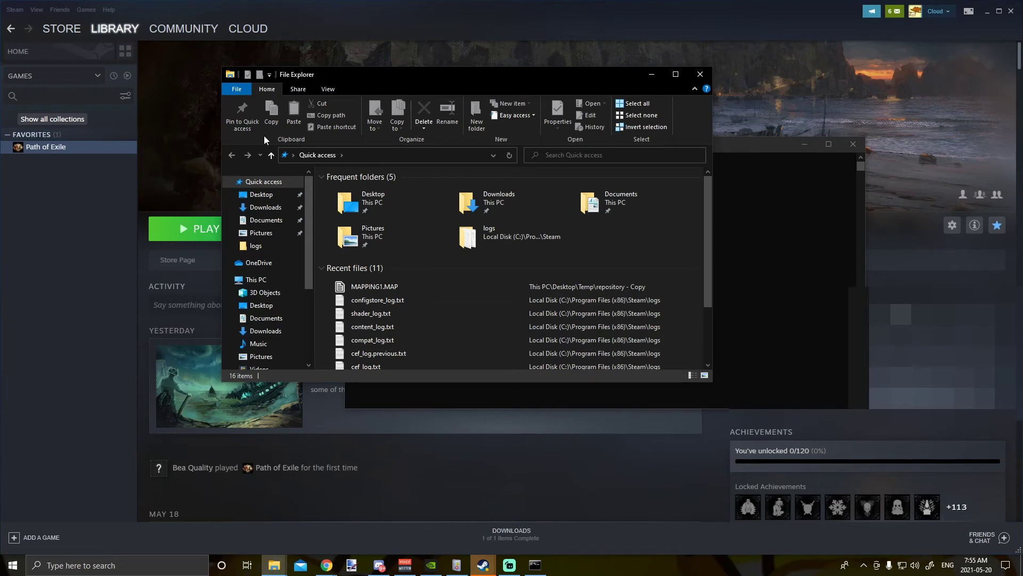
pyautogui.click(396, 159)
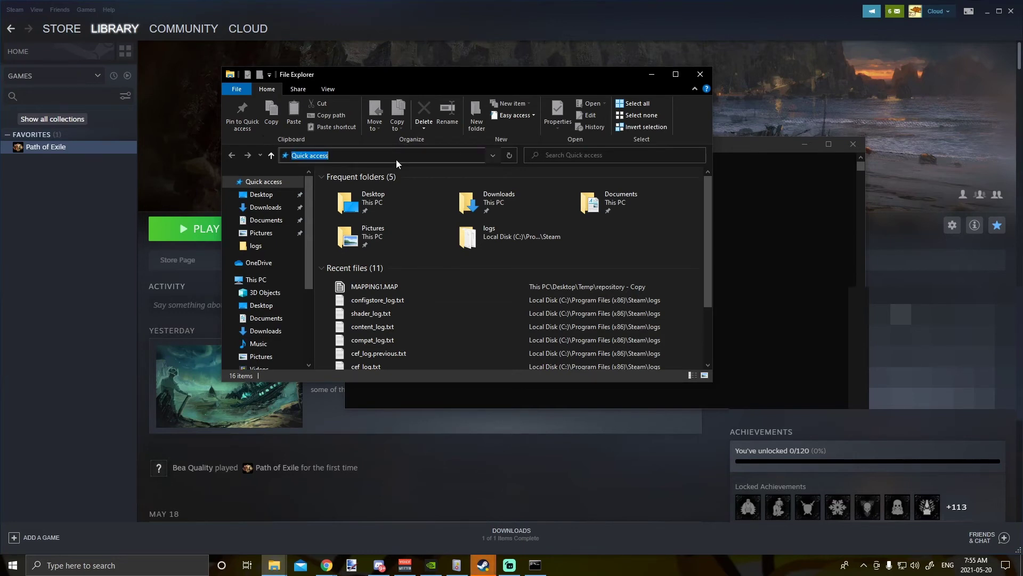
pyautogui.write('c:\\')
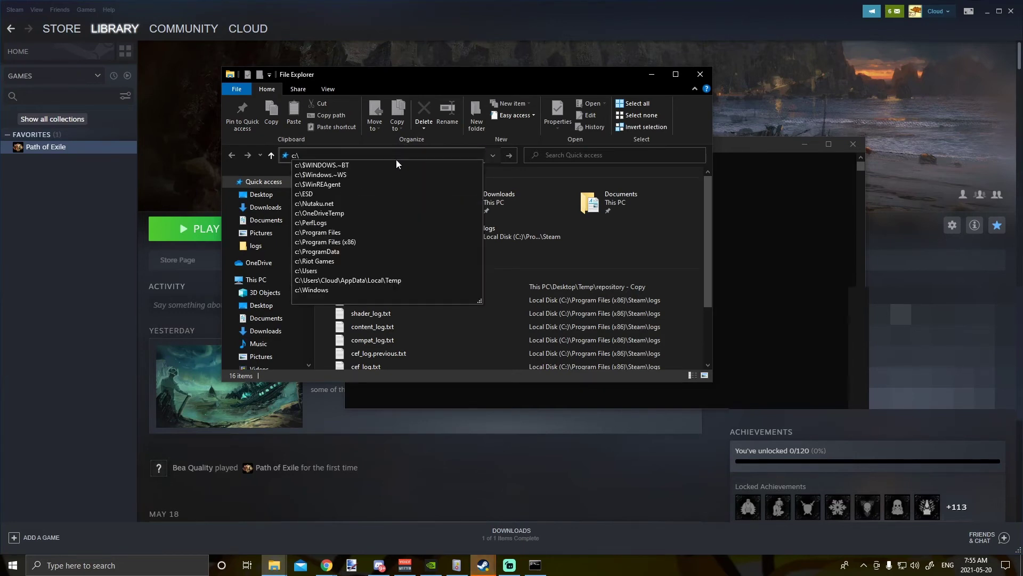
pyautogui.write('windows\\St')
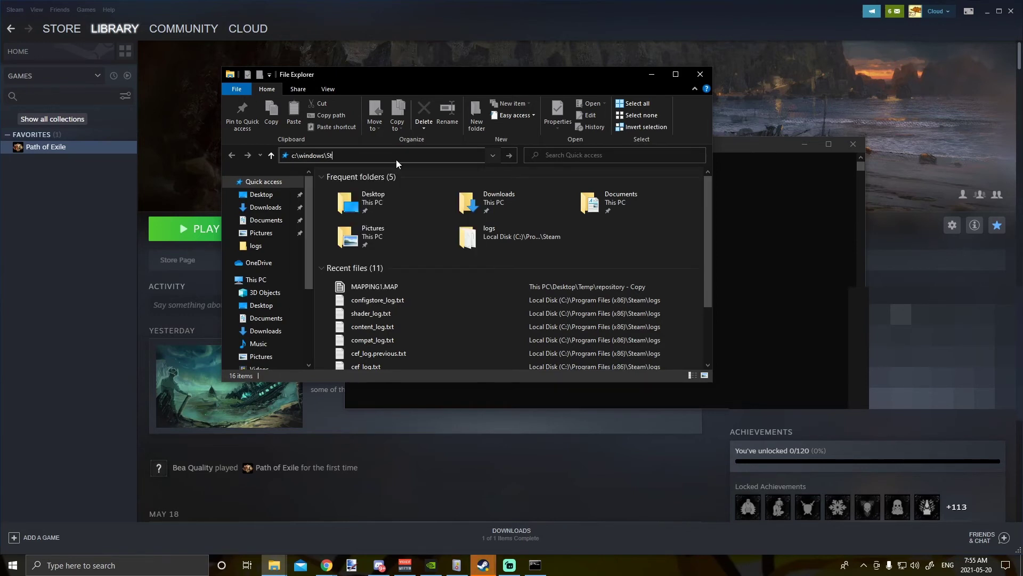
pyautogui.press('BackSpace')
pyautogui.write('ystem')
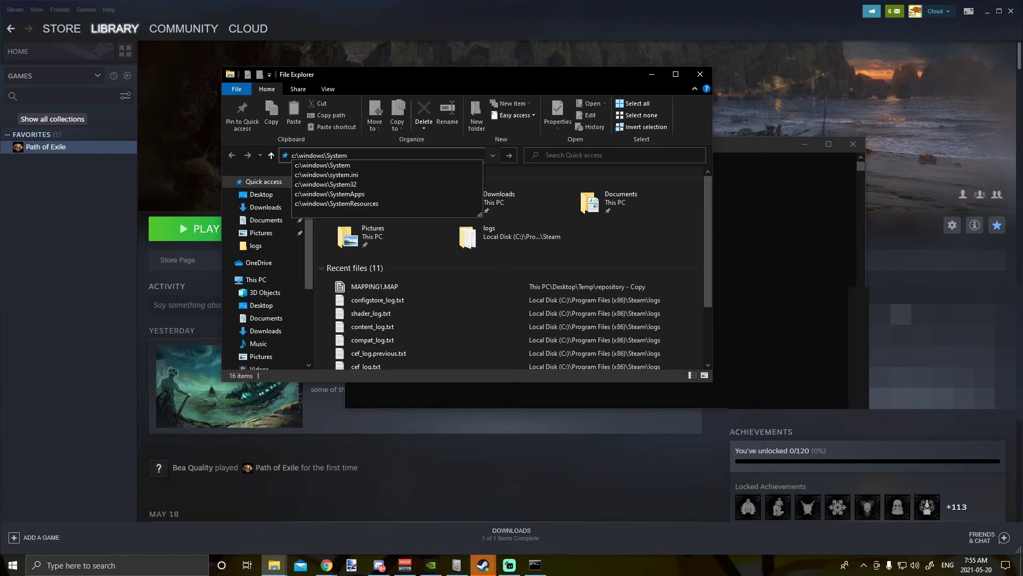
pyautogui.click(326, 184)
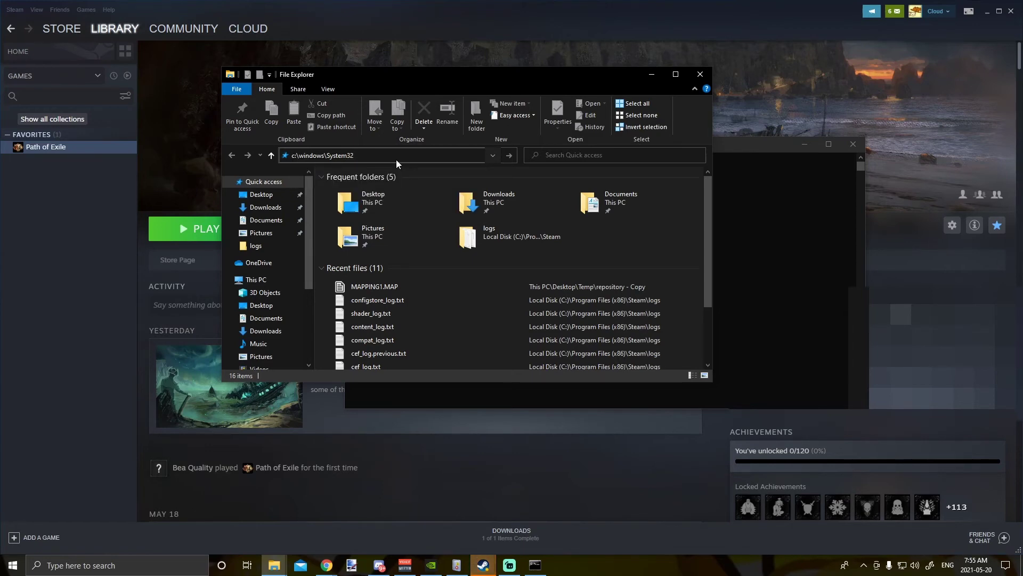
pyautogui.write('\\wb')
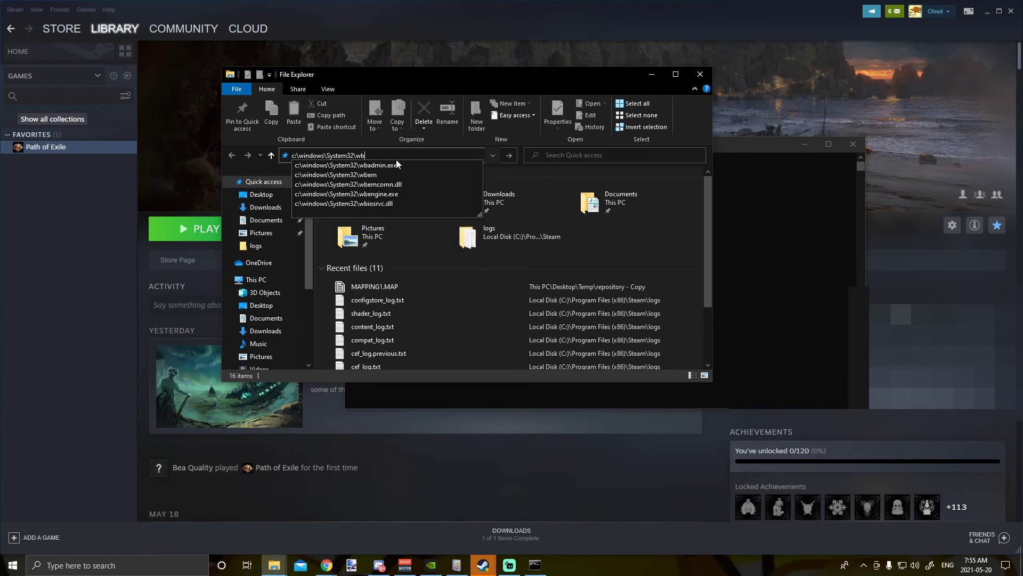
pyautogui.write('em')
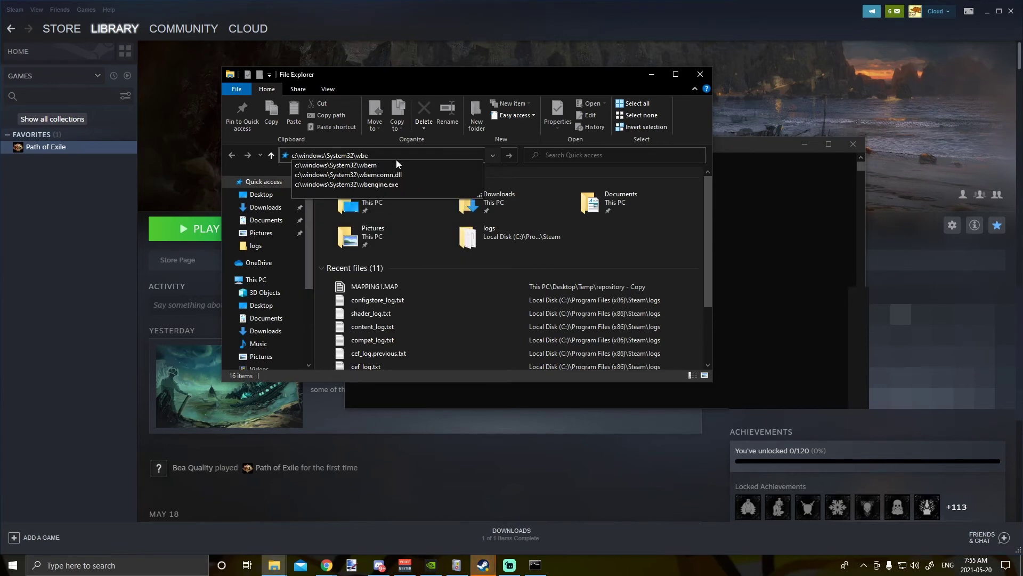
pyautogui.press('Return')
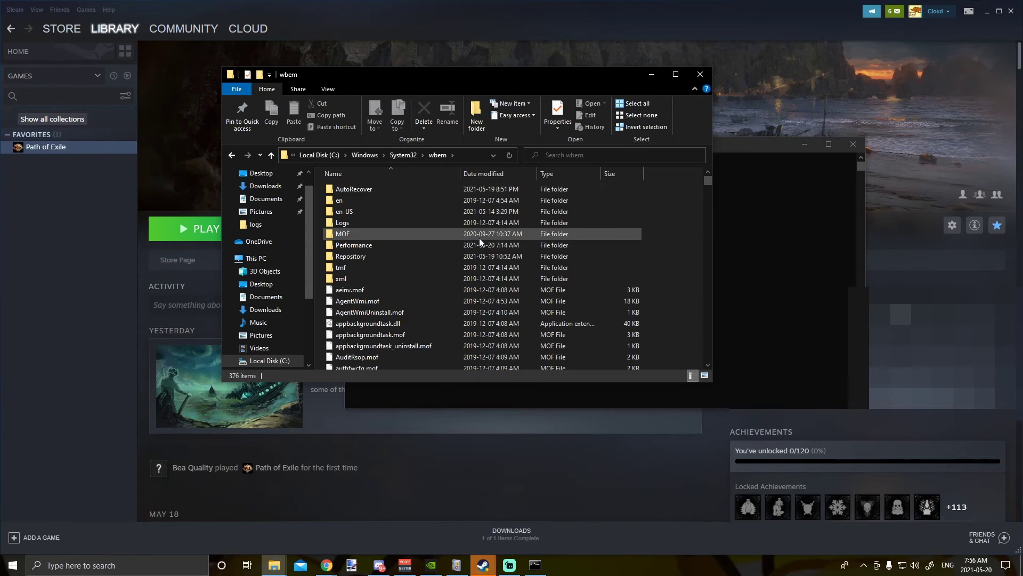
# Step: Rename the wbem Repository folder to Repository.old, then return to the administrator console
pyautogui.click(380, 257)
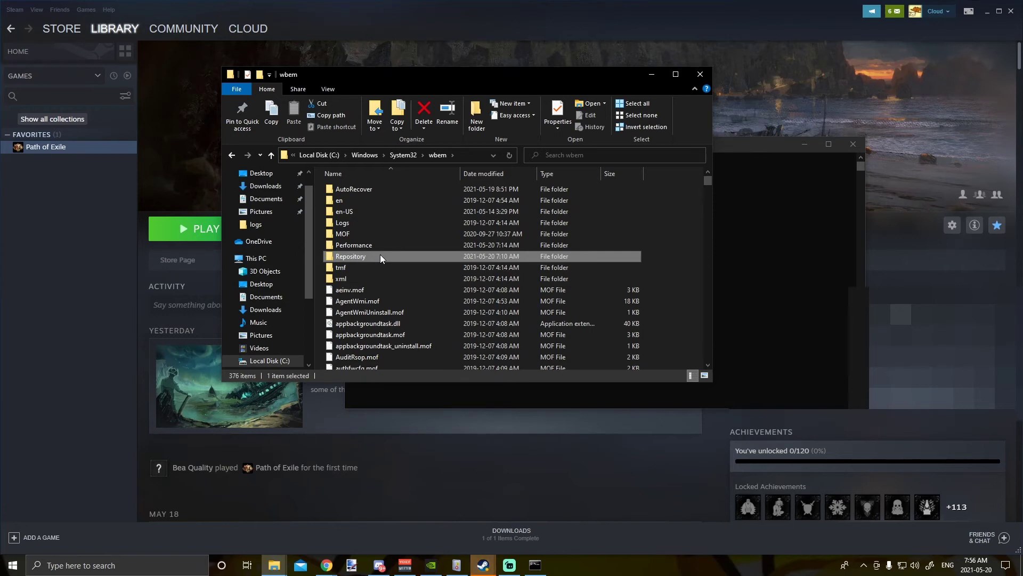
pyautogui.click(380, 256)
pyautogui.press('End')
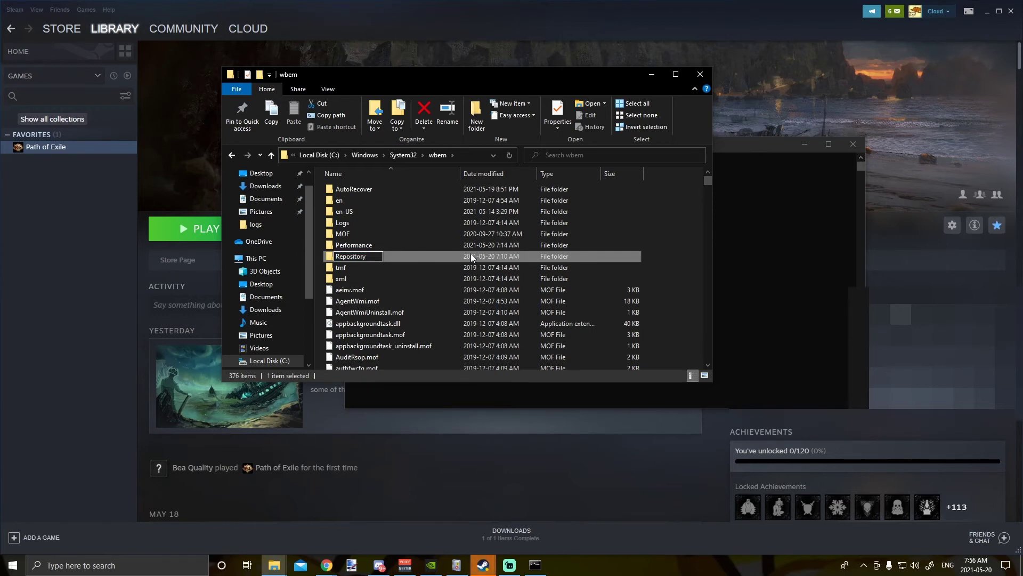
pyautogui.write('.old')
pyautogui.press('Return')
pyautogui.moveTo(609, 79); pyautogui.dragTo(487, 74)
pyautogui.click(681, 249)
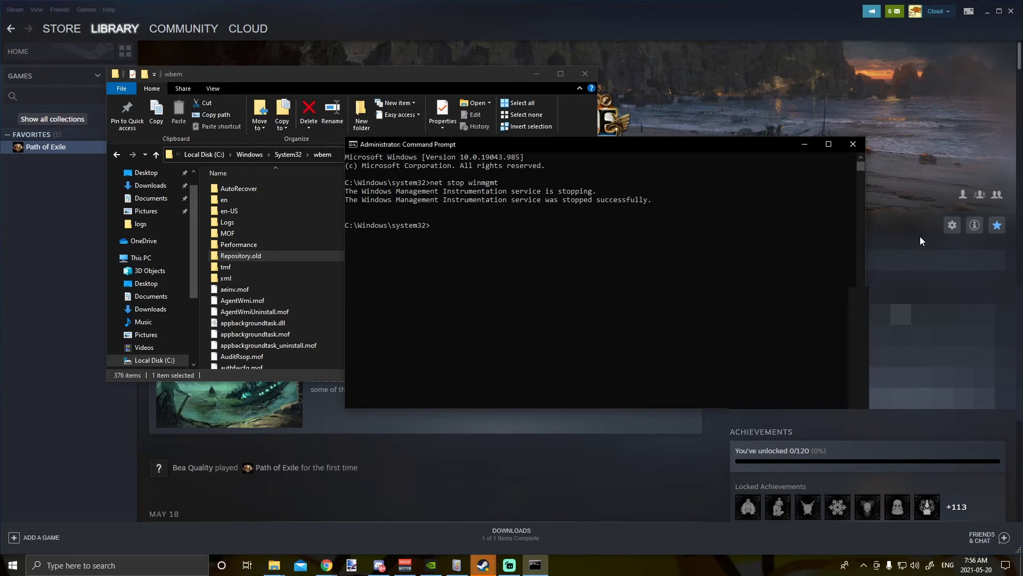
# Step: Run net start winmgmt to restart the WMI service, then rearrange the Explorer and console windows
pyautogui.write('net start winmgmt')
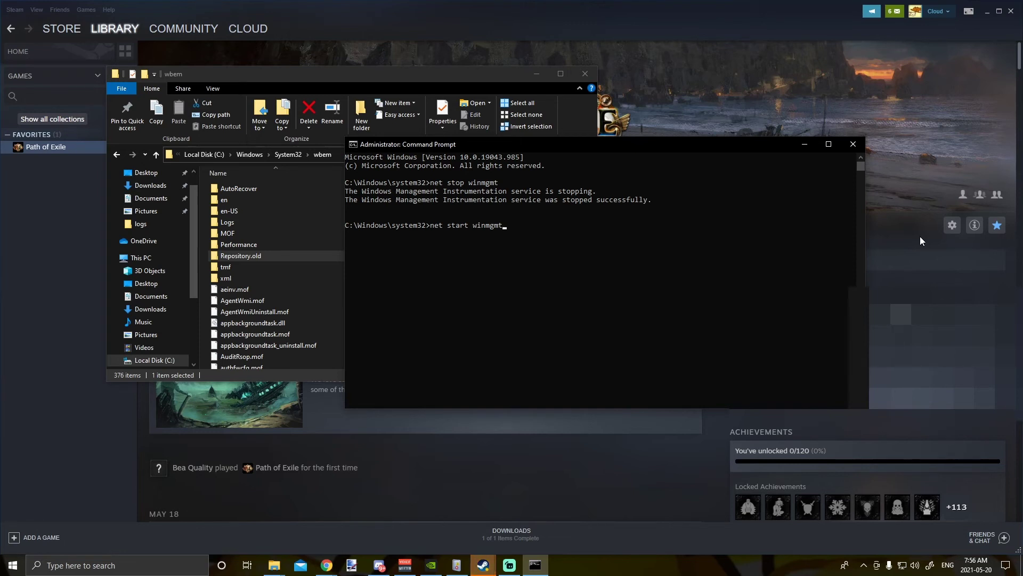
pyautogui.press('Return')
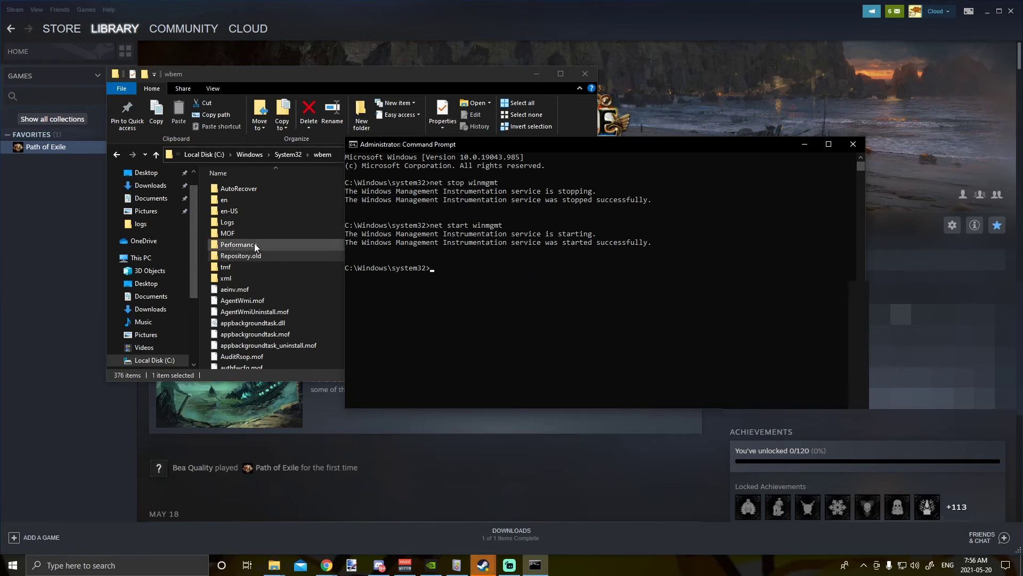
pyautogui.moveTo(334, 78); pyautogui.dragTo(325, 81)
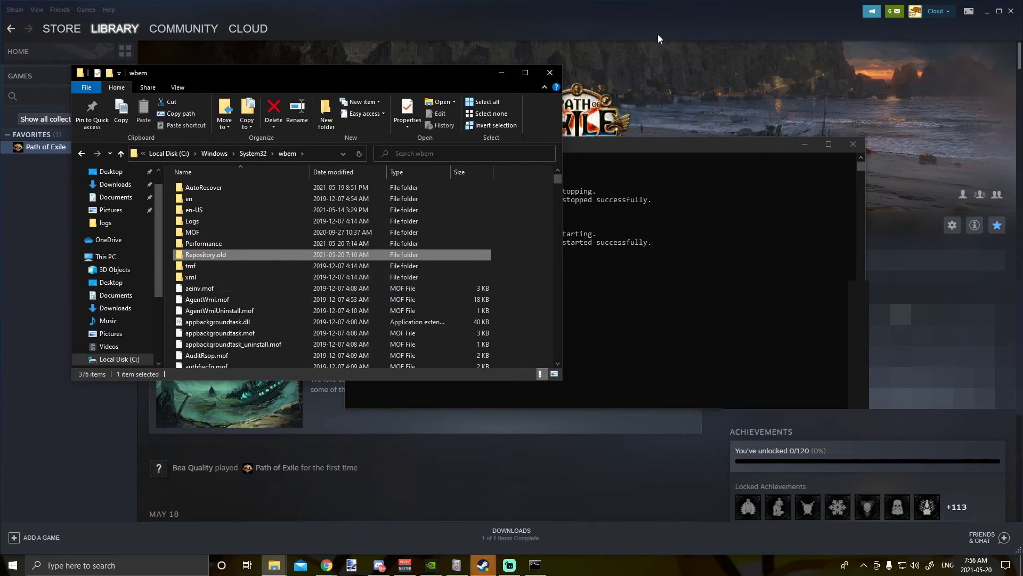
pyautogui.click(719, 307)
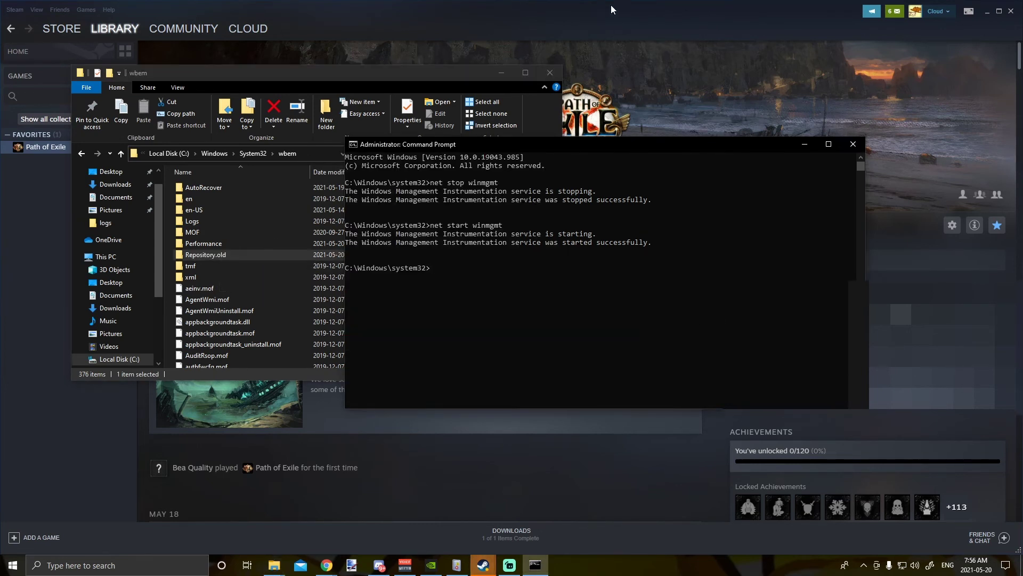
# Step: Switch to Steam and press PLAY on the Path of Exile page
pyautogui.click(610, 18)
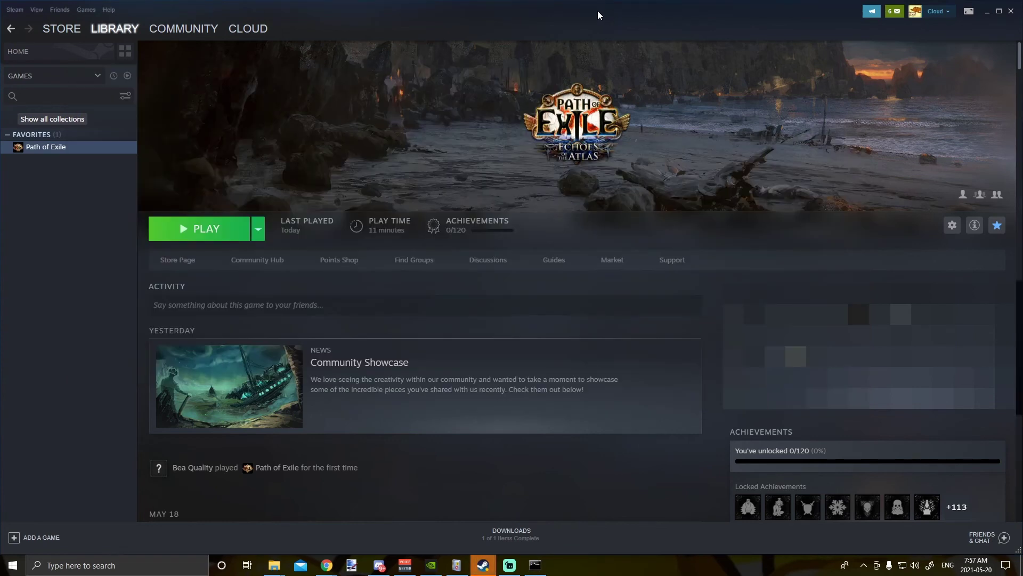
pyautogui.click(219, 228)
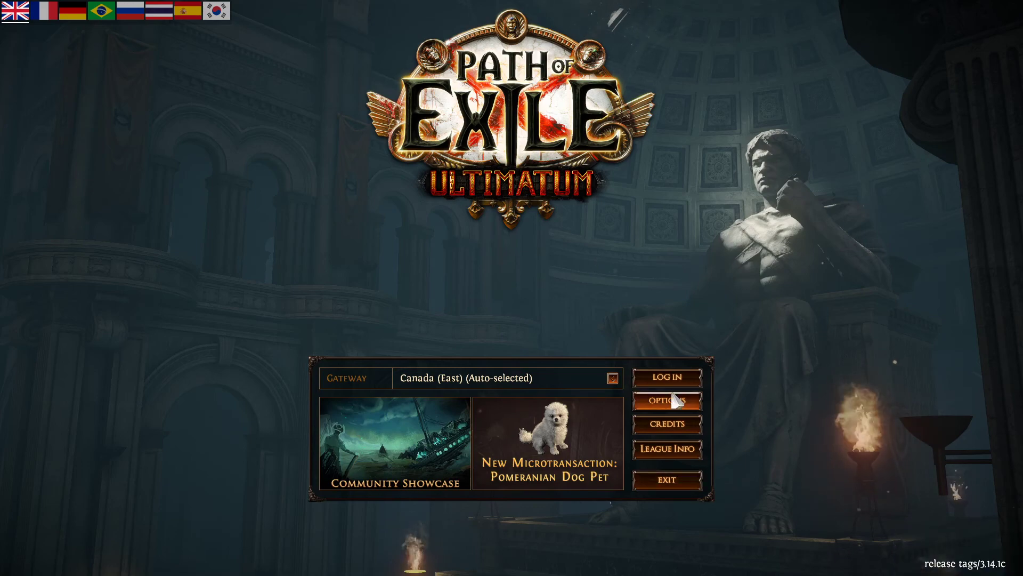
# Step: Open and close the OPTIONS panel at the Path of Exile login screen
pyautogui.click(673, 401)
pyautogui.press('Escape')
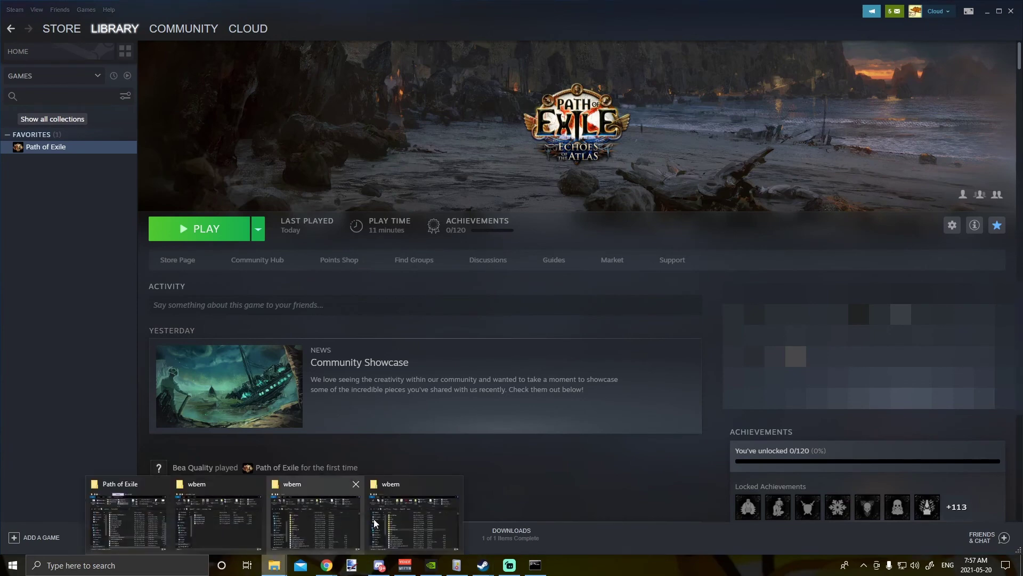
# Step: Try opening the rebuilt repository folder in wbem, cancel the permission prompt, and move Steam right
pyautogui.click(375, 522)
pyautogui.click(223, 254)
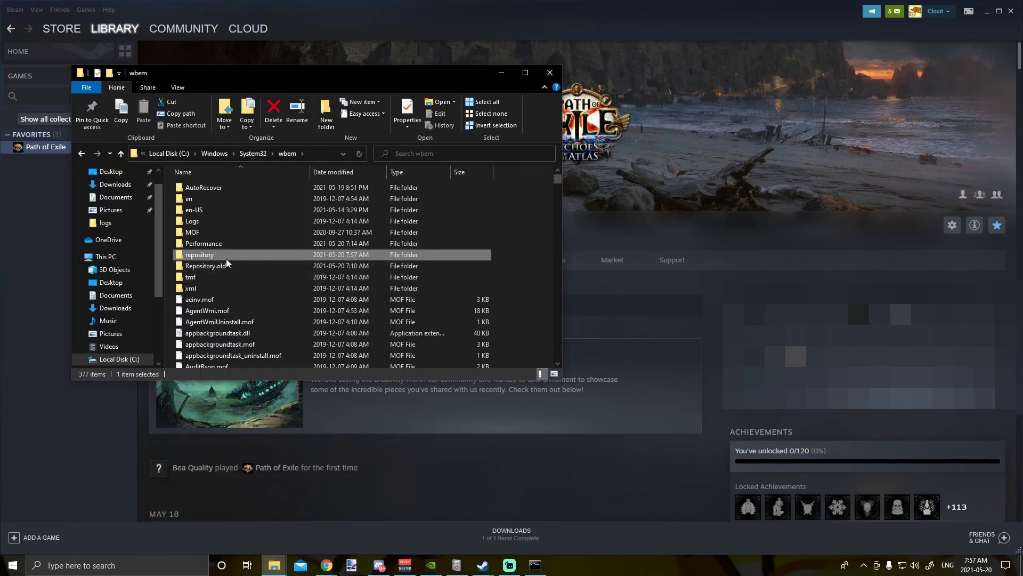
pyautogui.doubleClick(226, 255)
pyautogui.click(569, 295)
pyautogui.click(536, 24)
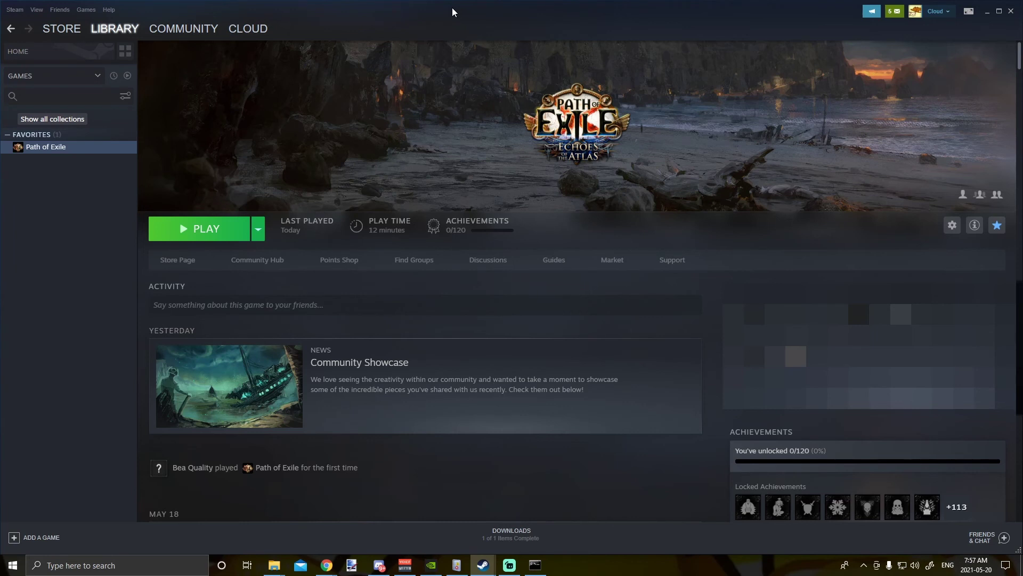
pyautogui.moveTo(452, 8); pyautogui.dragTo(492, 9)
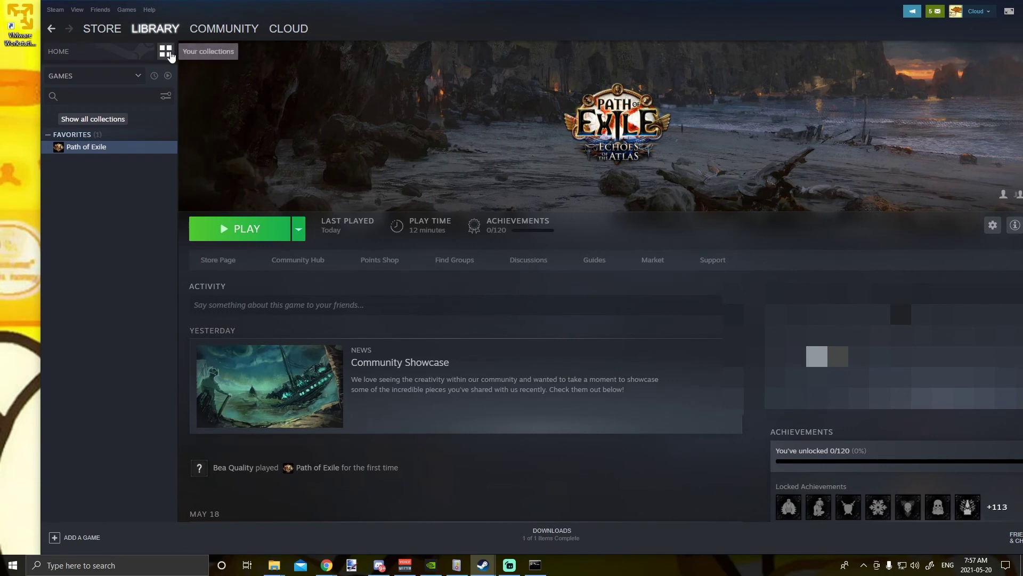
# Step: Launch VMware Player, dismiss its missing VCRUNTIME140.dll error, and return Steam's window to its original position
pyautogui.doubleClick(19, 38)
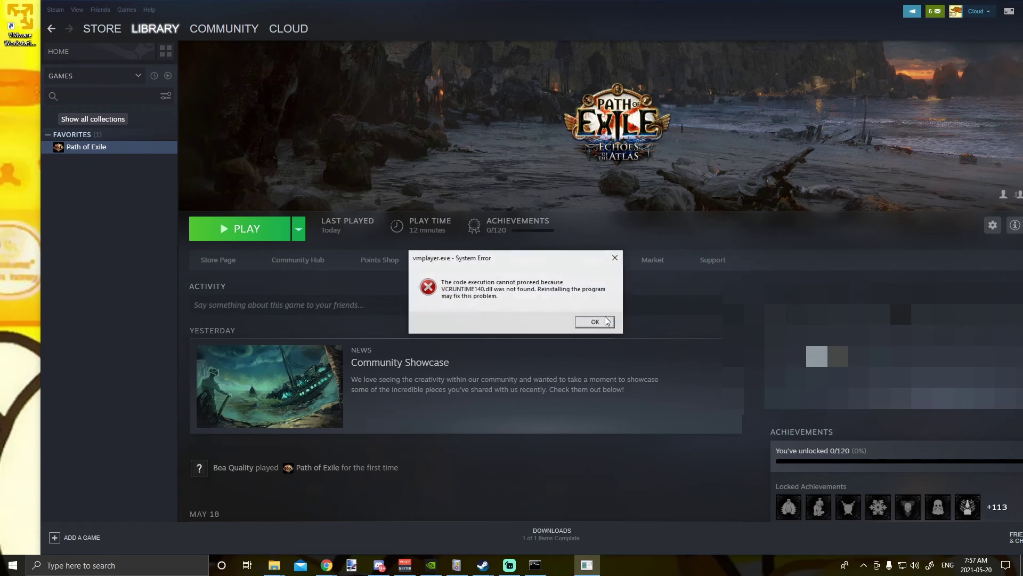
pyautogui.click(598, 320)
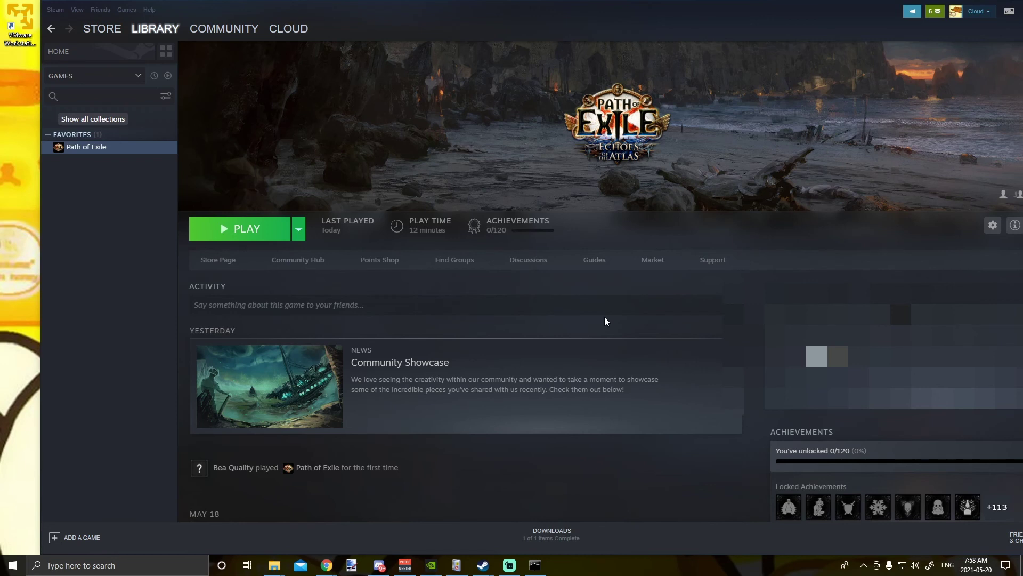
pyautogui.moveTo(587, 4); pyautogui.dragTo(551, 5)
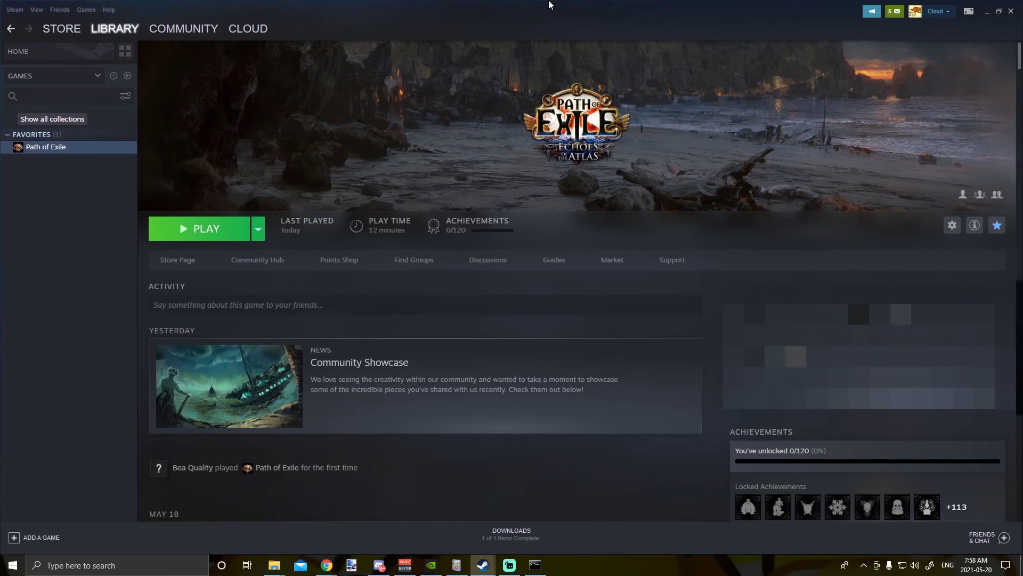